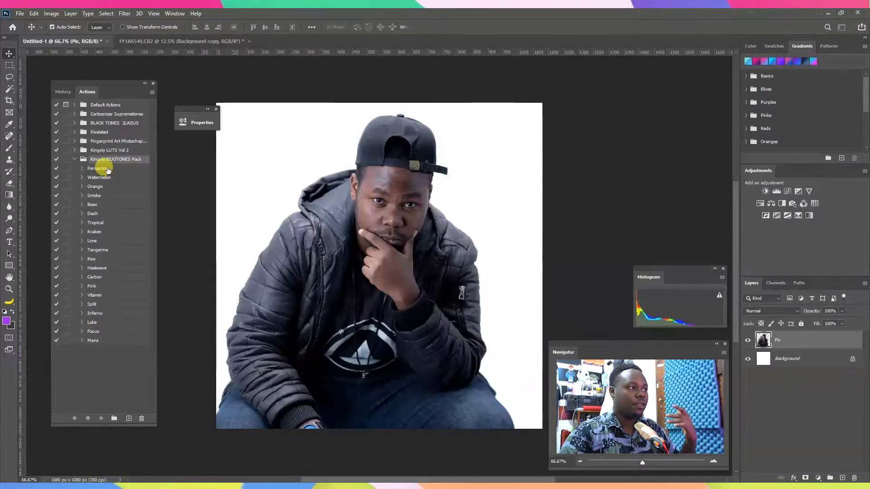
# Step: Play the Perception action from the Kingsly DUOTONES Pack on the Pic layer
pyautogui.click(108, 169)
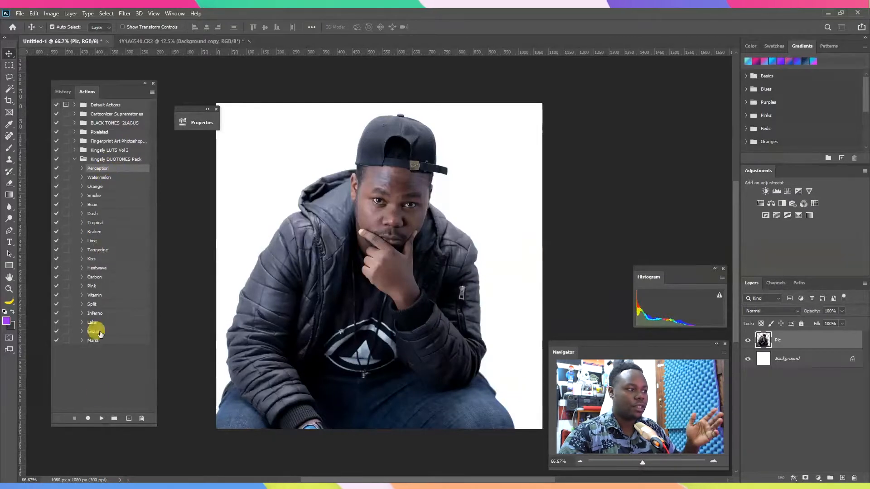
pyautogui.click(101, 418)
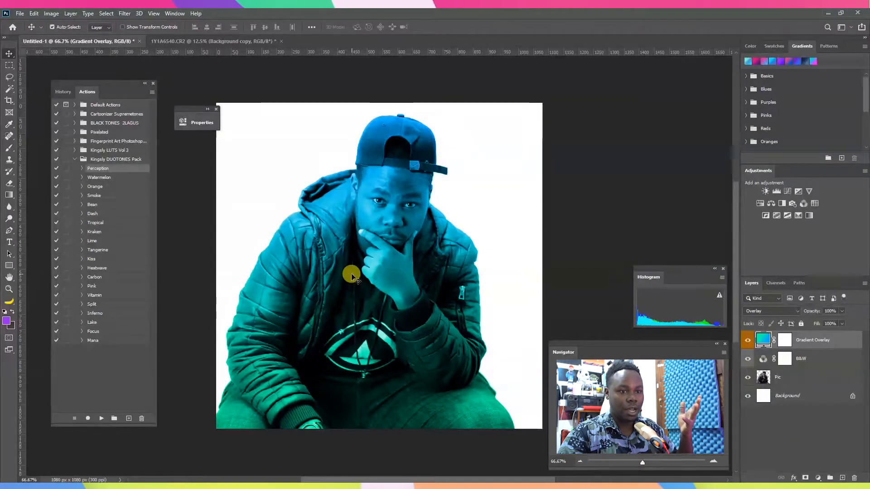
# Step: Place a duplicate of the Gradient Overlay layer directly beneath the Pic layer and set the copy's blend mode to Normal
pyautogui.click(801, 401)
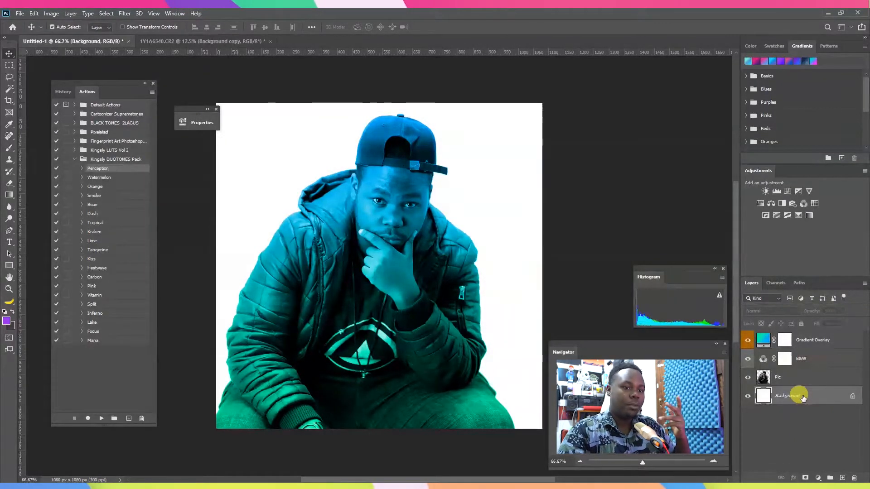
pyautogui.click(761, 342)
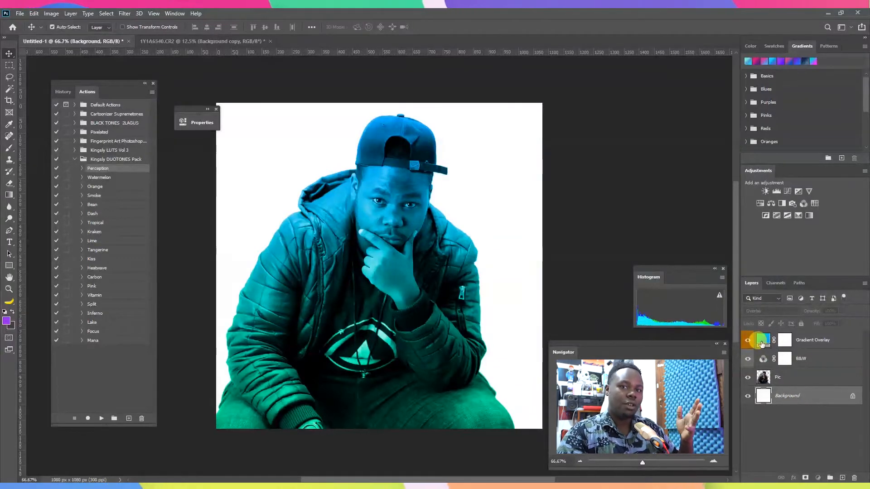
pyautogui.click(762, 343)
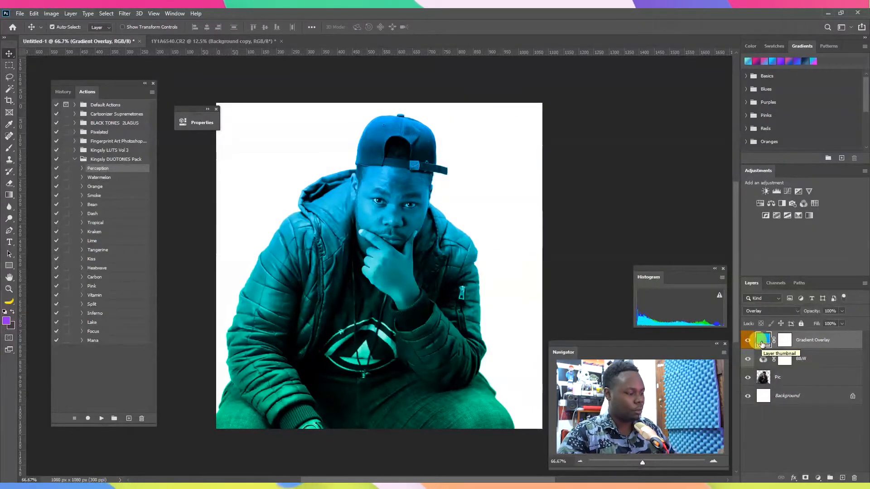
pyautogui.hotkey('ctrl', 'j')
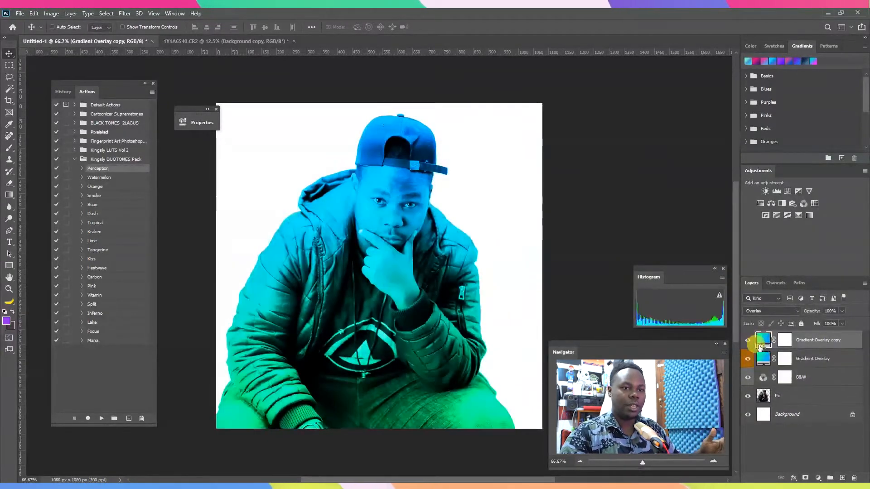
pyautogui.moveTo(761, 345); pyautogui.dragTo(801, 405)
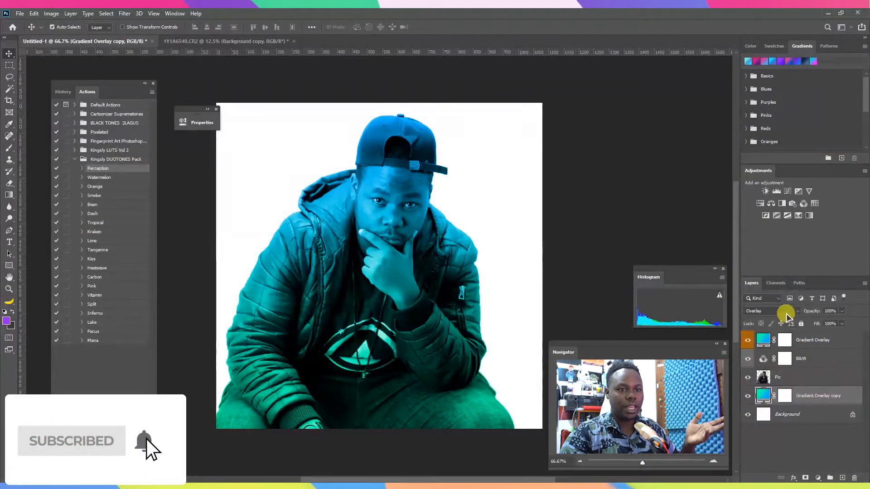
pyautogui.click(786, 312)
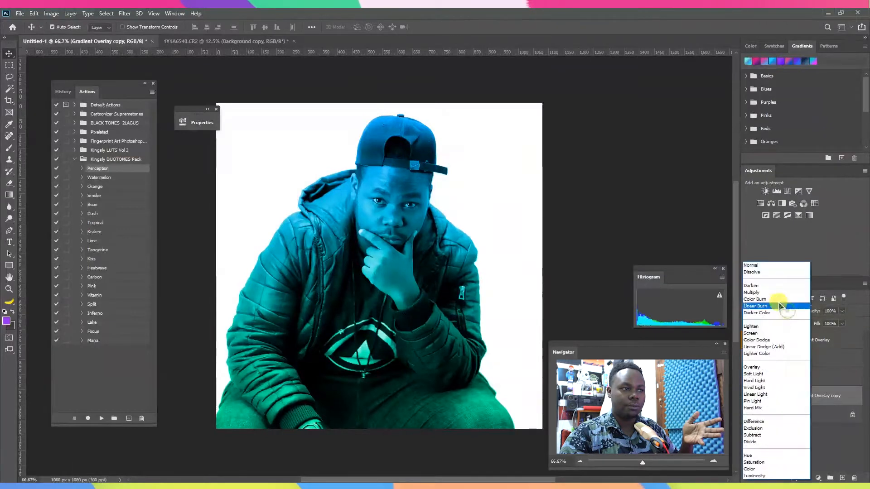
pyautogui.click(760, 266)
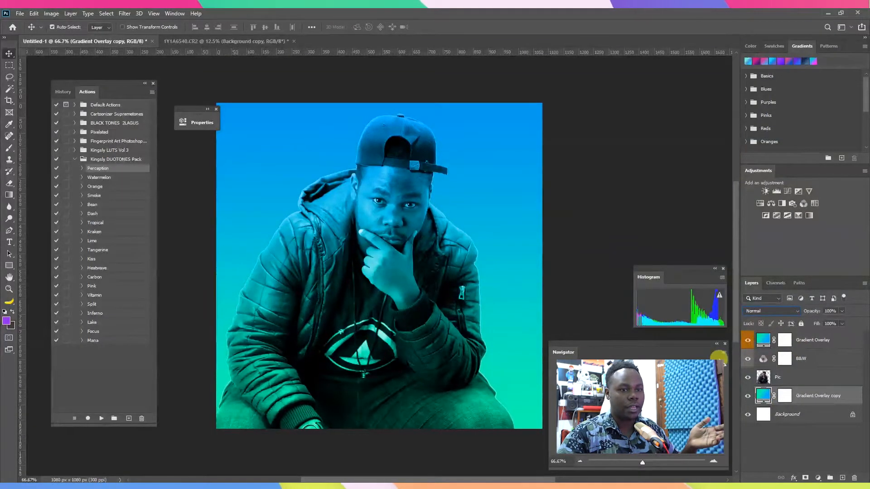
# Step: Delete the original Gradient Overlay layer at the top of the stack and turn off further layer deletion prompts
pyautogui.click(764, 343)
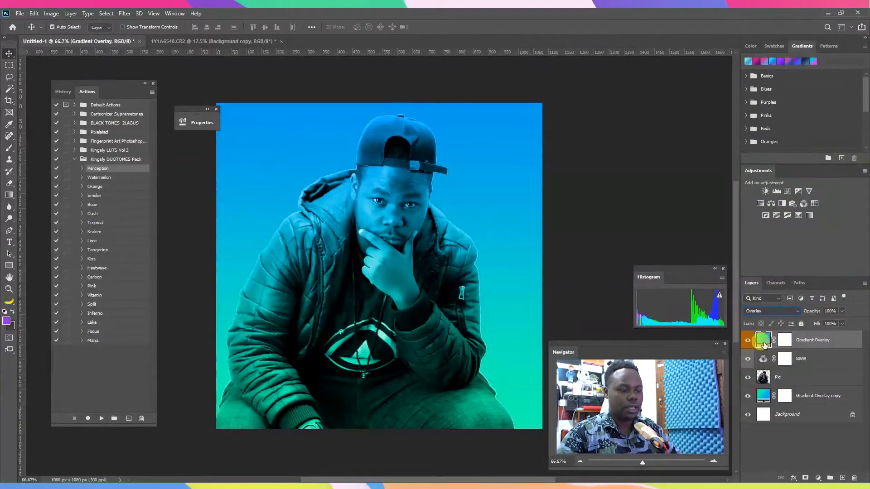
pyautogui.click(854, 478)
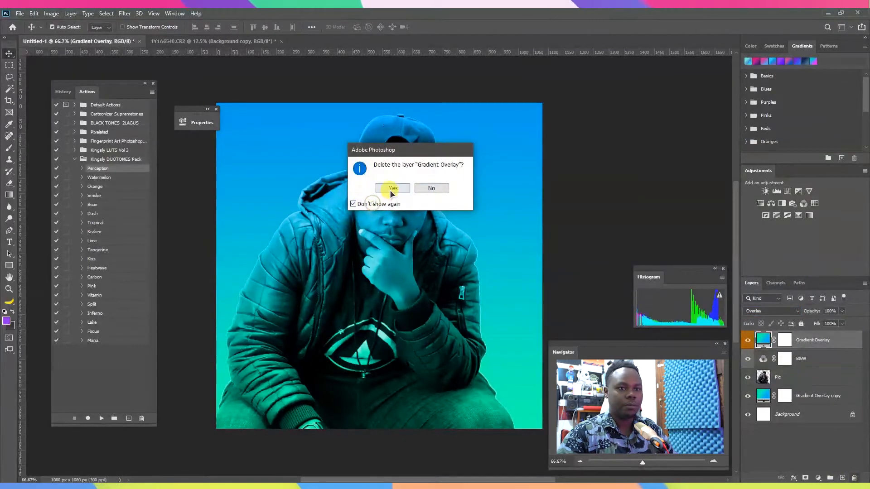
pyautogui.click(392, 188)
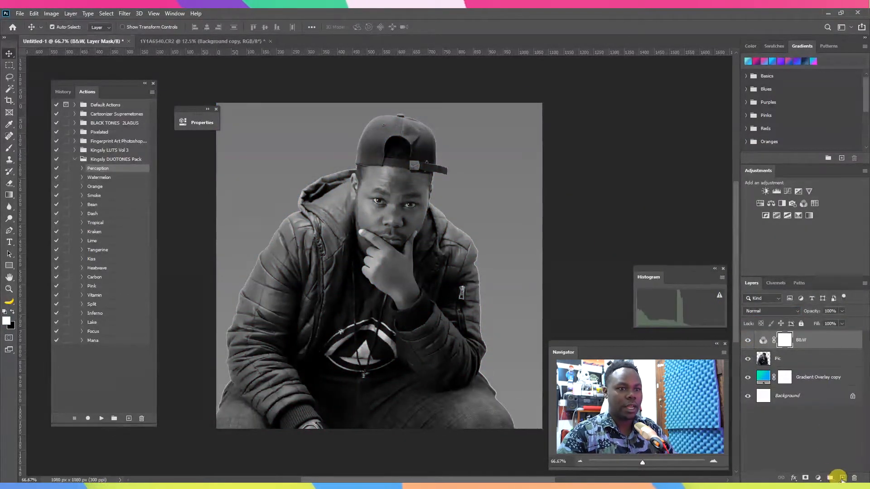
# Step: Delete the B&W adjustment layer together with its layer mask
pyautogui.click(841, 478)
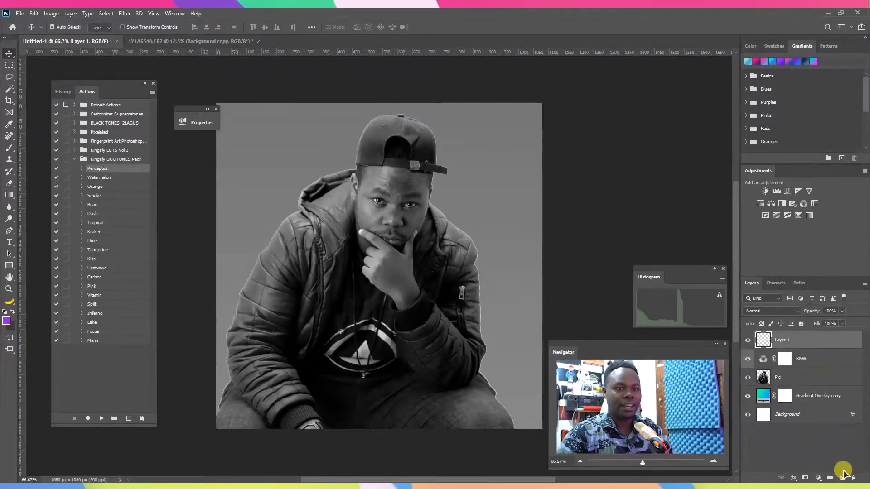
pyautogui.click(854, 478)
pyautogui.click(854, 478)
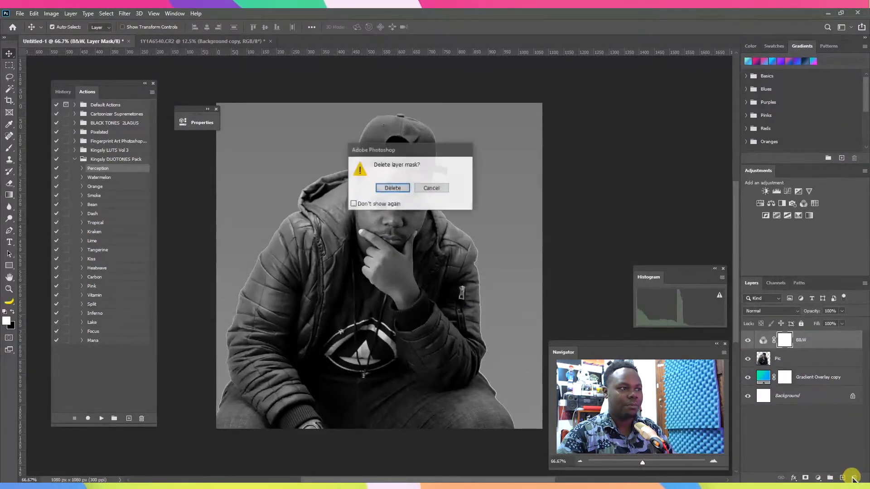
pyautogui.click(387, 188)
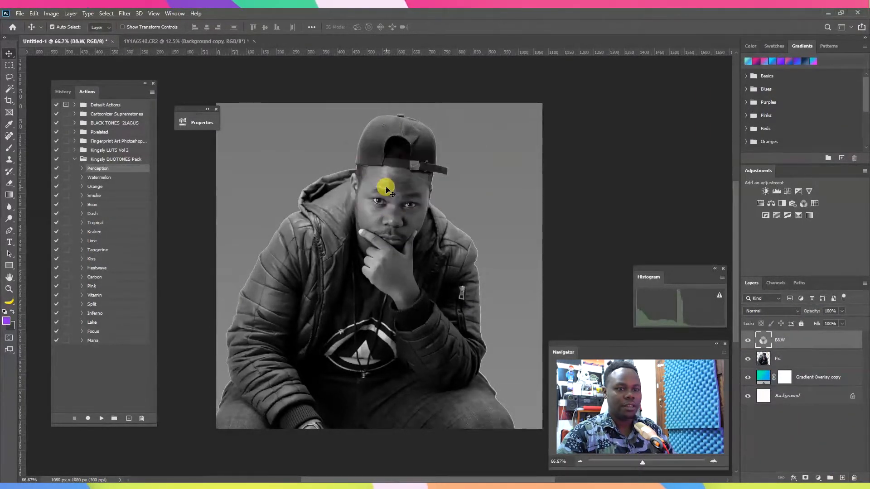
pyautogui.click(852, 478)
# Step: Delete the Gradient Overlay copy layer beneath the Pic layer
pyautogui.click(778, 341)
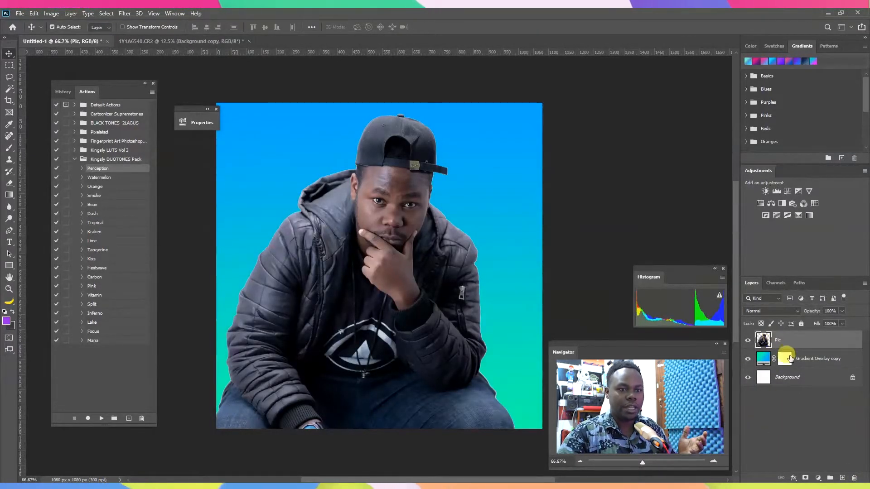
pyautogui.click(809, 359)
pyautogui.click(854, 479)
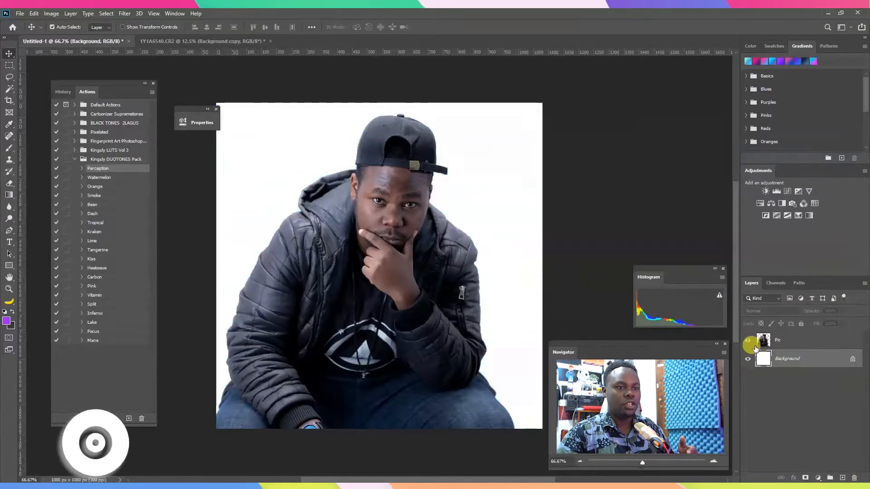
# Step: Play the Watermelon action from the Kingsly DUOTONES Pack on the Pic layer
pyautogui.click(786, 341)
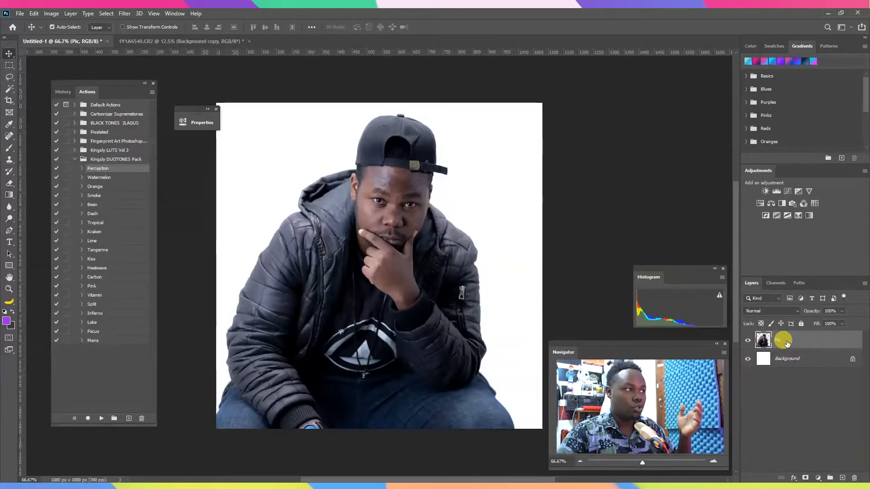
pyautogui.click(114, 179)
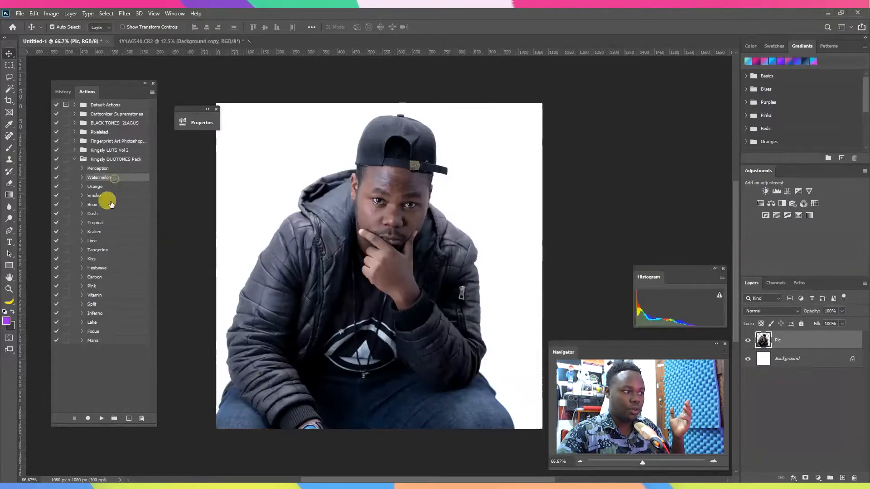
pyautogui.click(102, 419)
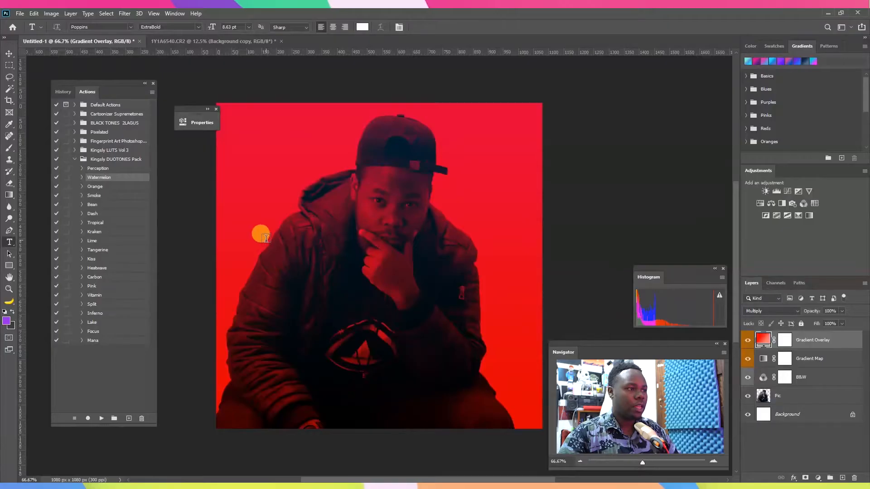
# Step: Add a white Poppins ExtraBold text layer over the subject with the person's username in capitals, and set its size to 48.63 pt
pyautogui.click(266, 238)
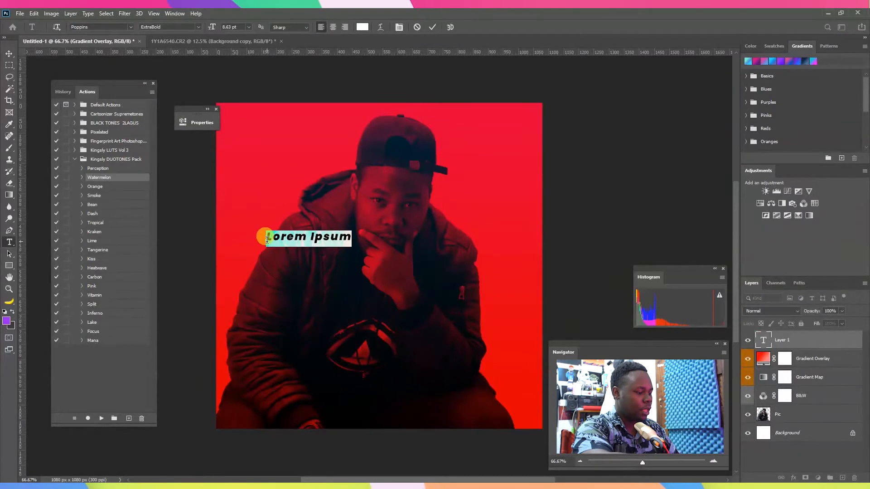
pyautogui.write('ABD')
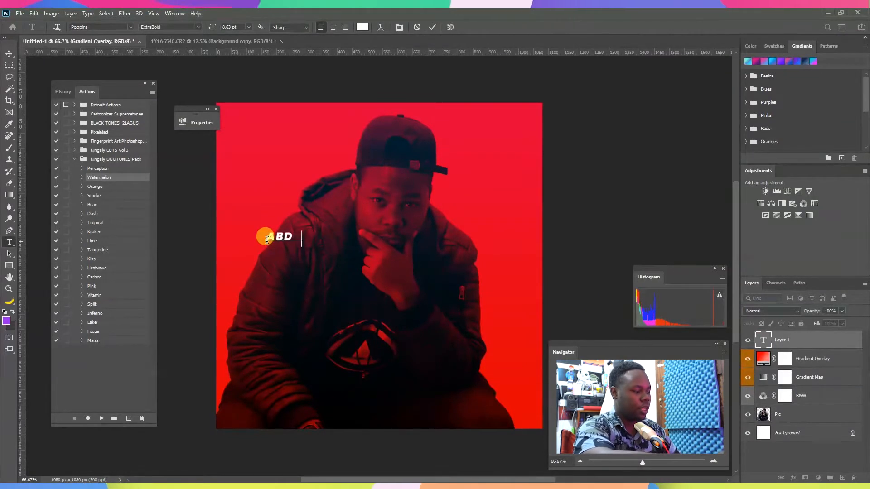
pyautogui.write('ULRAHM113')
pyautogui.doubleClick(268, 242)
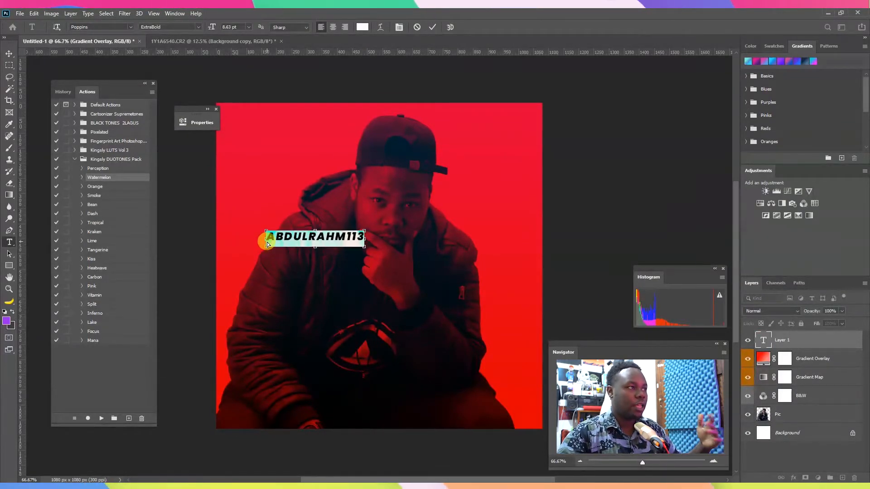
pyautogui.moveTo(213, 28); pyautogui.dragTo(328, 177)
# Step: Break the username onto two lines after its fifth letter and increase the leading between the lines
pyautogui.click(501, 227)
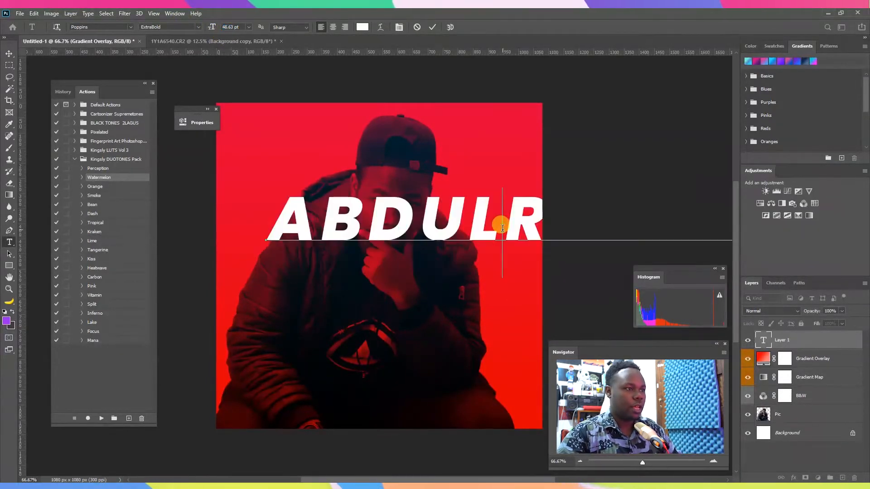
pyautogui.press('Return')
pyautogui.hotkey('ctrl', 'a')
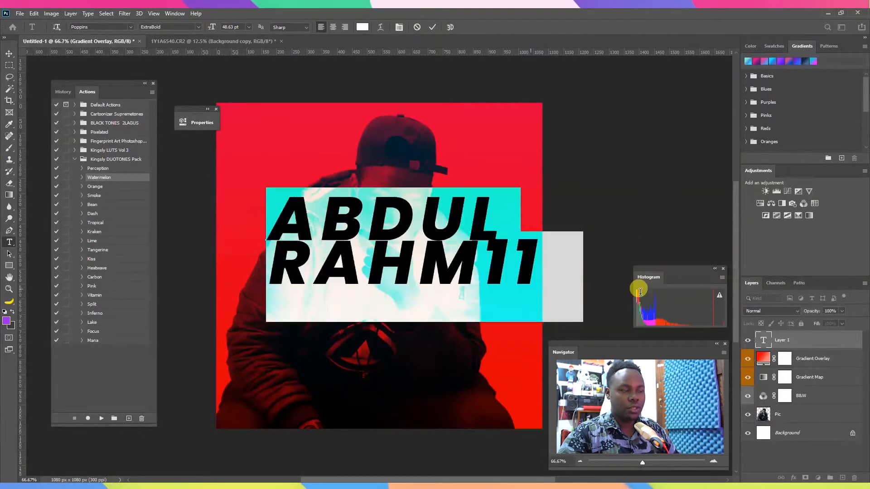
pyautogui.click(214, 123)
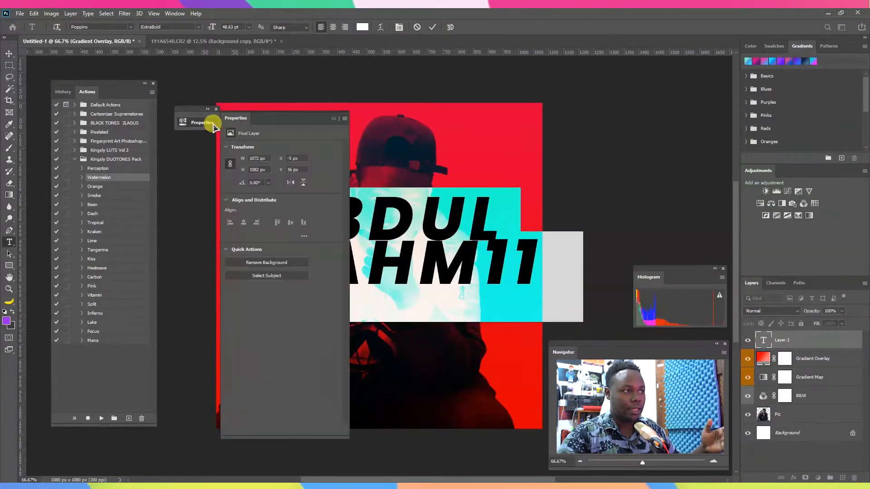
pyautogui.moveTo(603, 117); pyautogui.dragTo(642, 115)
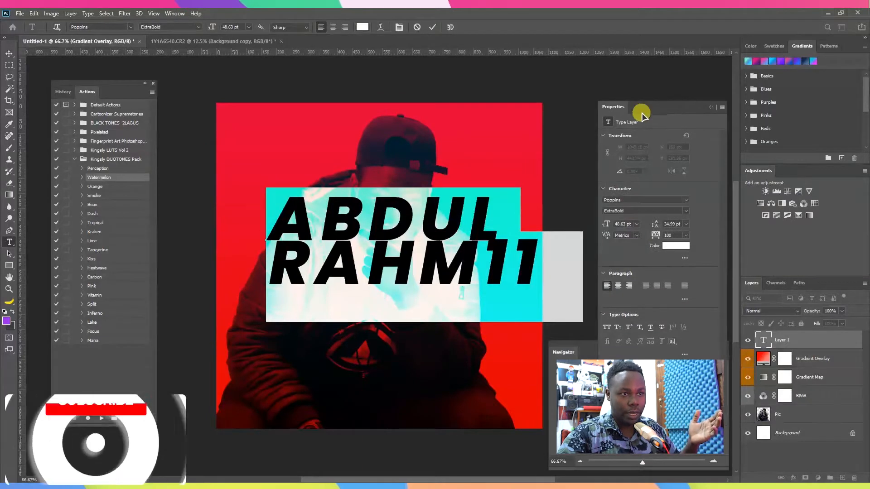
pyautogui.moveTo(655, 225); pyautogui.dragTo(660, 222)
pyautogui.click(716, 98)
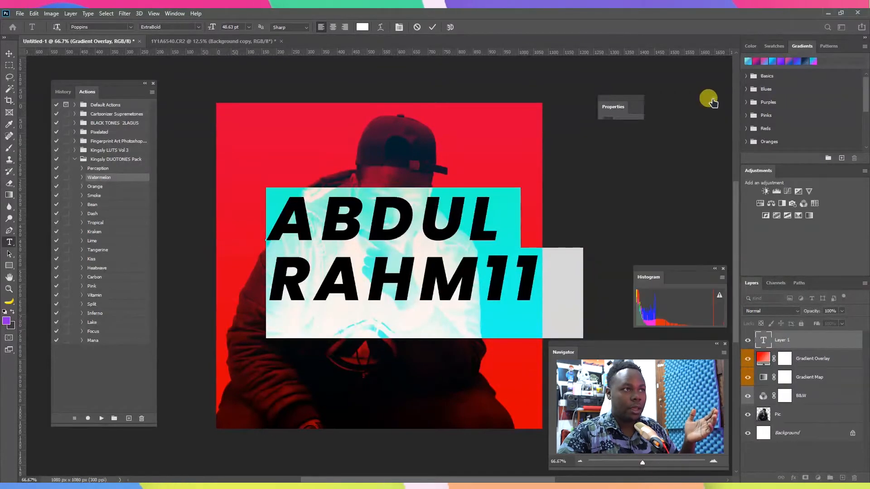
pyautogui.click(432, 29)
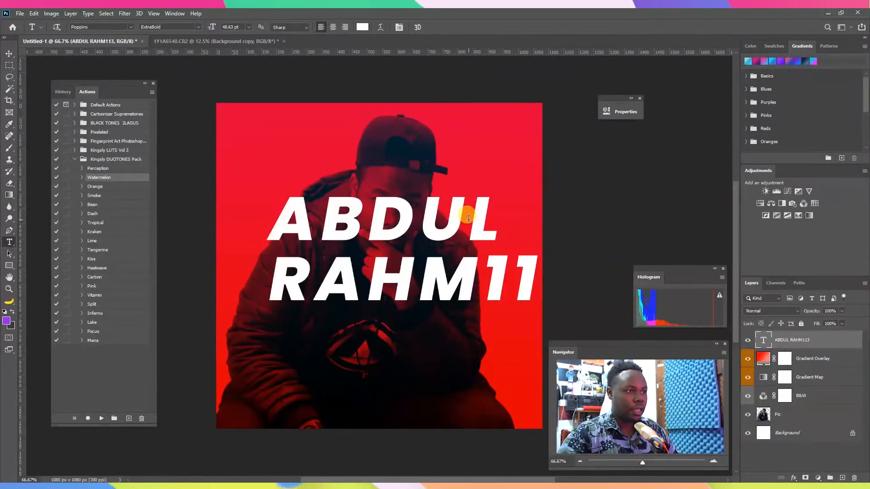
# Step: Shift the two-line username text leftward so that all its characters fit inside the canvas
pyautogui.press('v')
pyautogui.moveTo(475, 254); pyautogui.dragTo(442, 296)
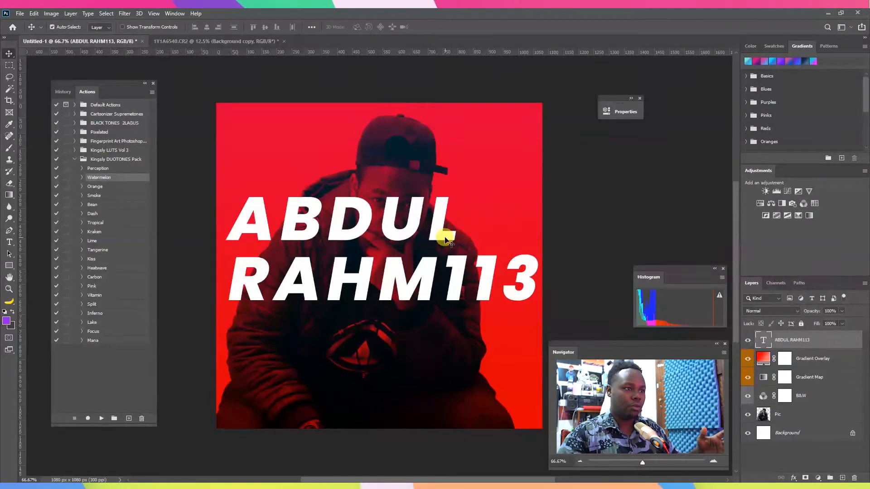
# Step: Set the digits 113 at the end of the username text to a SemiBold weight
pyautogui.press('t')
pyautogui.moveTo(442, 254); pyautogui.dragTo(573, 266)
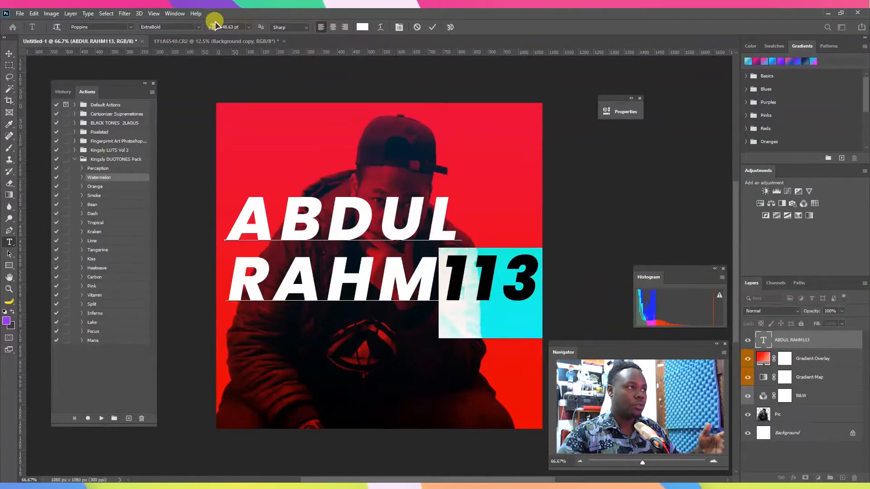
pyautogui.click(199, 27)
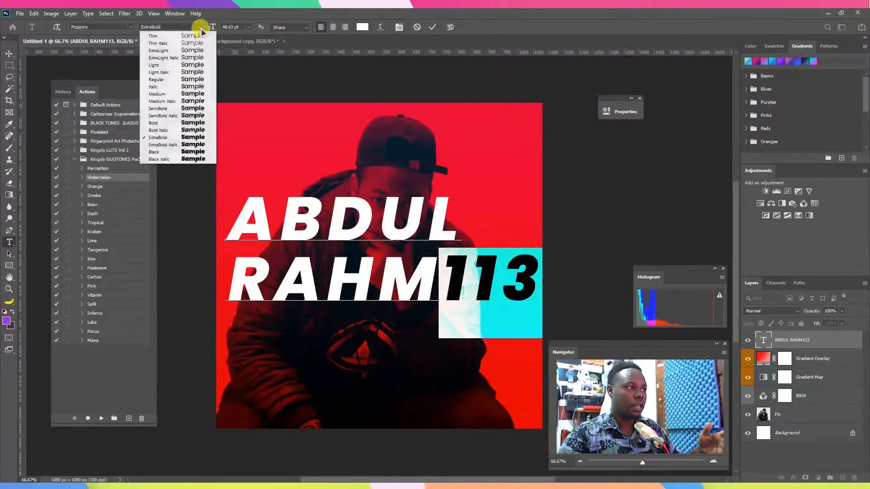
pyautogui.click(199, 111)
pyautogui.click(433, 27)
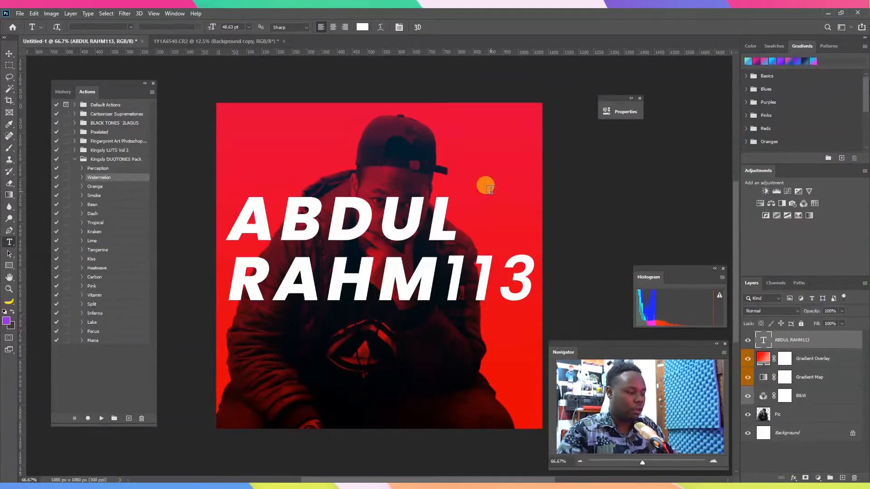
# Step: Set the username text layer's blend mode to Overlay and move the text down over the subject's chest
pyautogui.press('v')
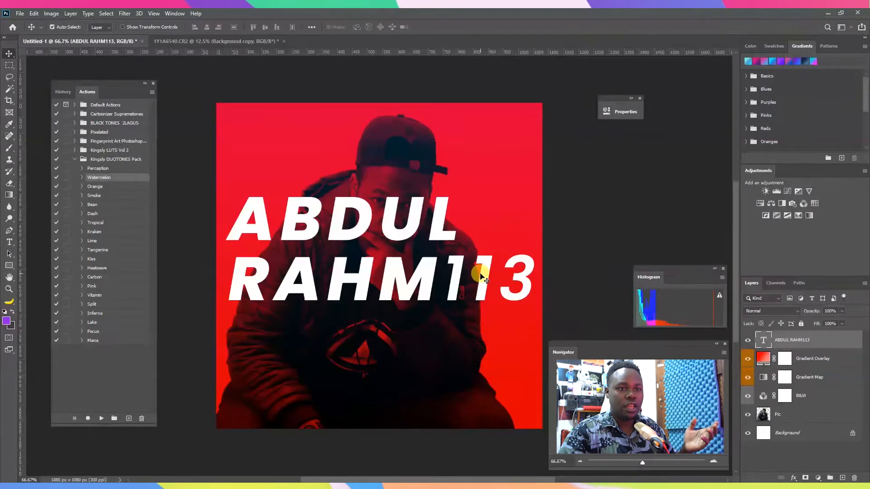
pyautogui.click(777, 311)
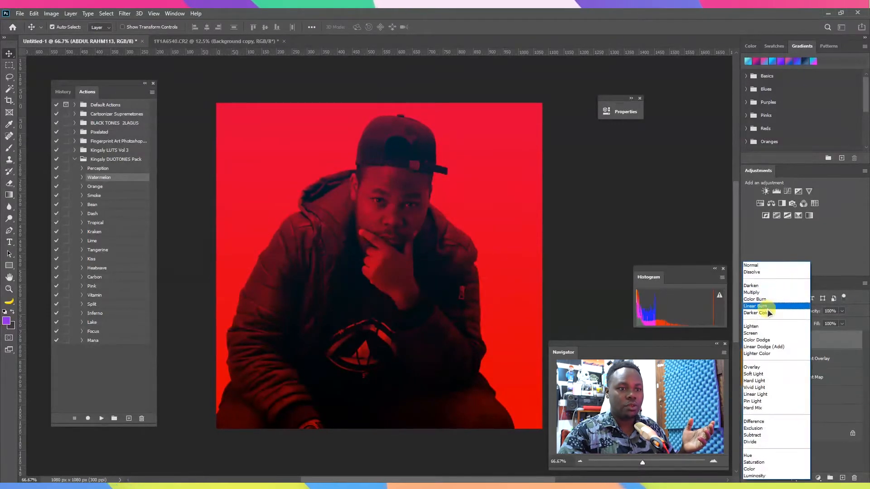
pyautogui.click(758, 368)
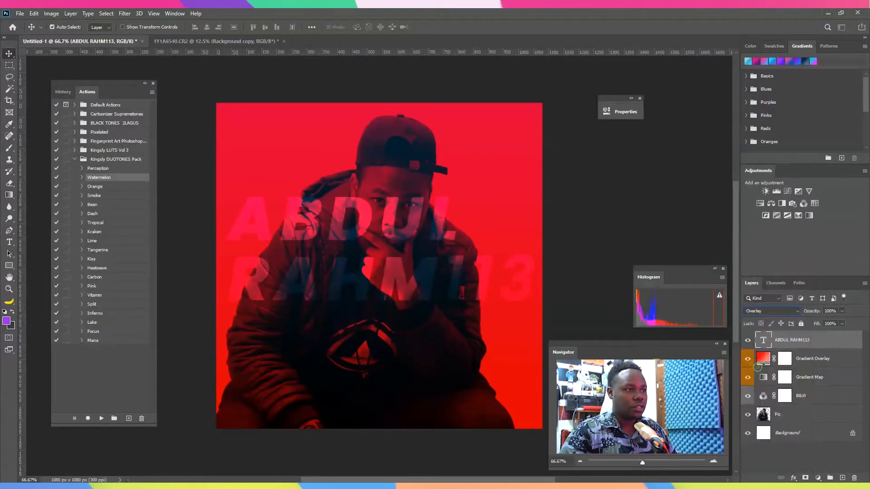
pyautogui.moveTo(459, 272); pyautogui.dragTo(453, 322)
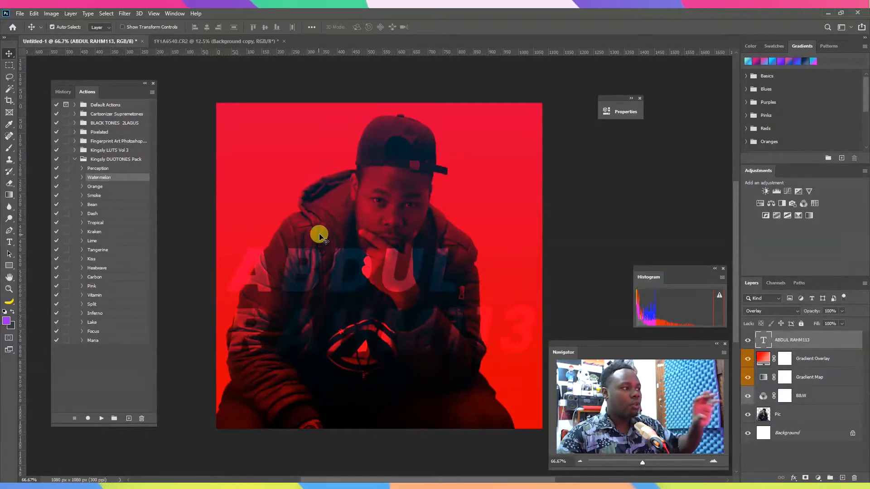
# Step: Play the Smoke action from the Kingsly DUOTONES Pack on the design
pyautogui.click(96, 196)
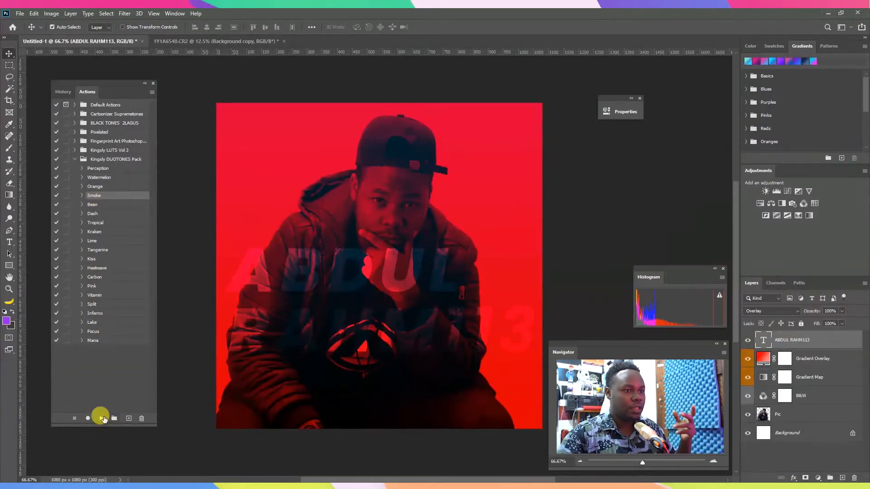
pyautogui.click(102, 418)
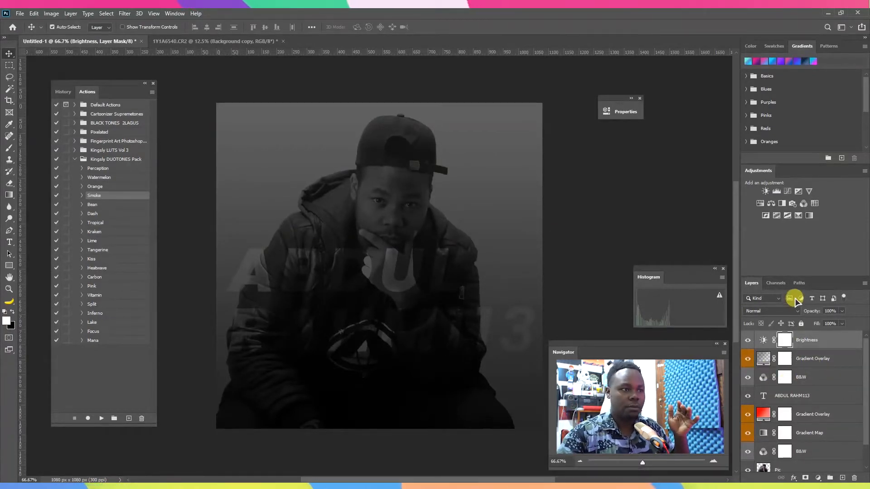
# Step: Detach the Layers panel, enlarge it over the canvas to show the whole layer stack, and select the Brightness layer's mask
pyautogui.moveTo(756, 286); pyautogui.dragTo(300, 122)
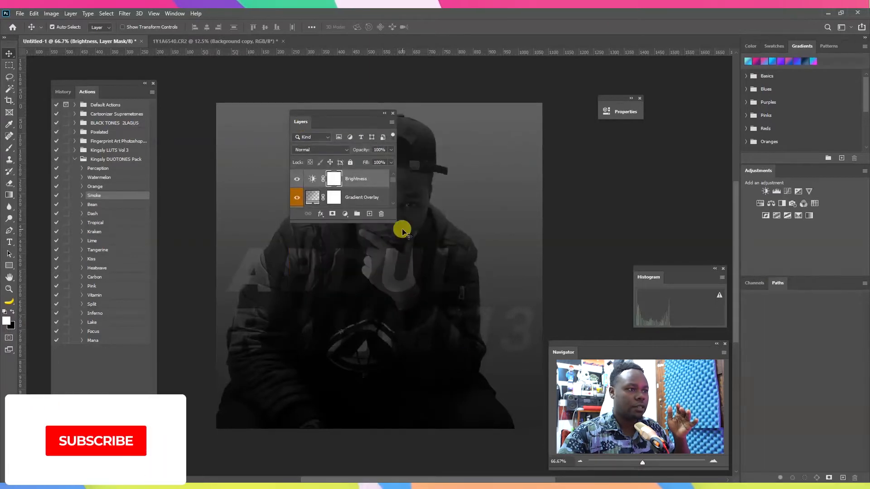
pyautogui.moveTo(396, 222); pyautogui.dragTo(767, 428)
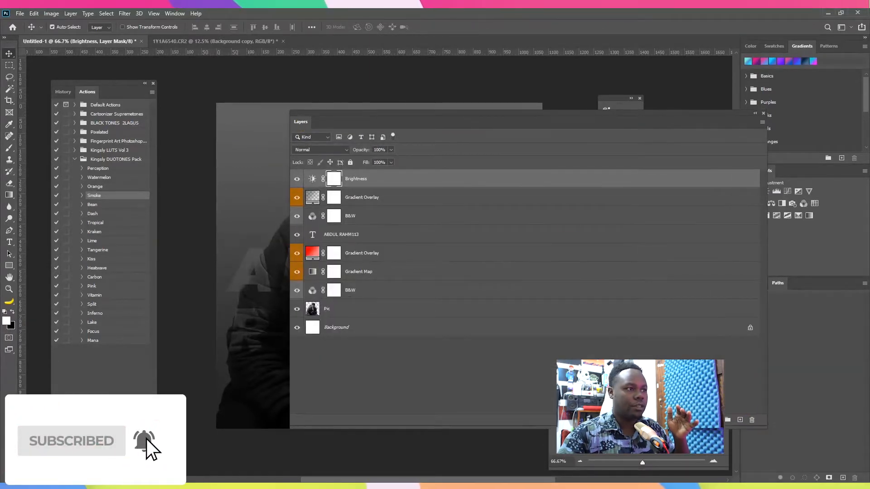
pyautogui.moveTo(395, 110); pyautogui.dragTo(281, 102)
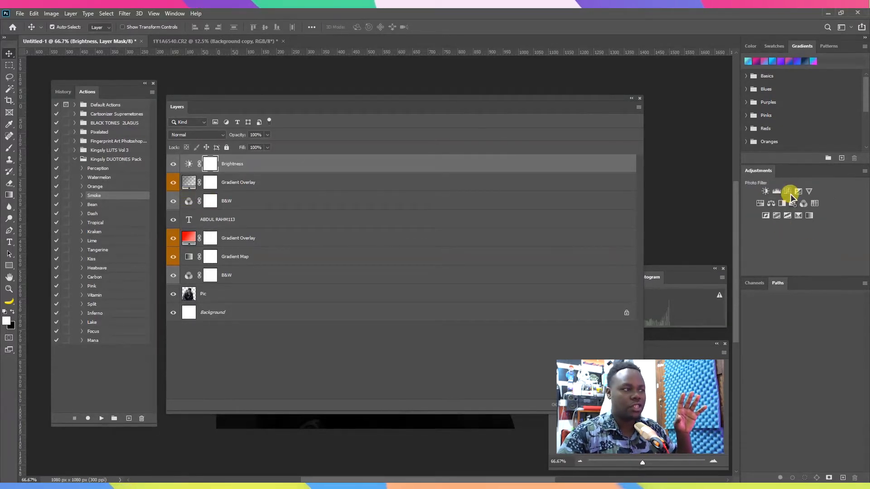
pyautogui.click(213, 183)
pyautogui.click(213, 165)
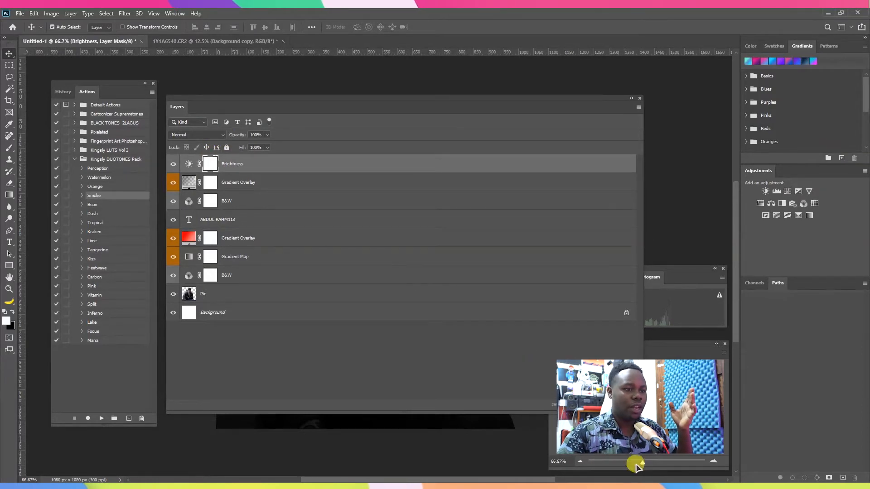
pyautogui.click(593, 405)
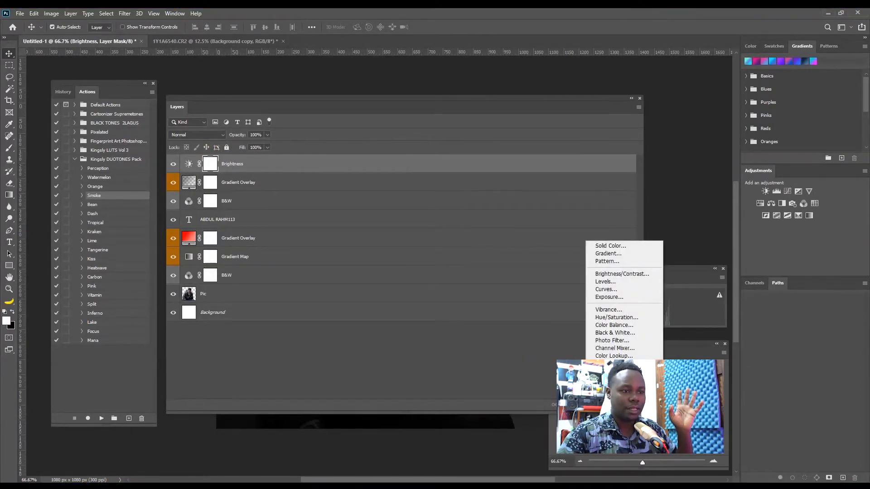
pyautogui.click(612, 392)
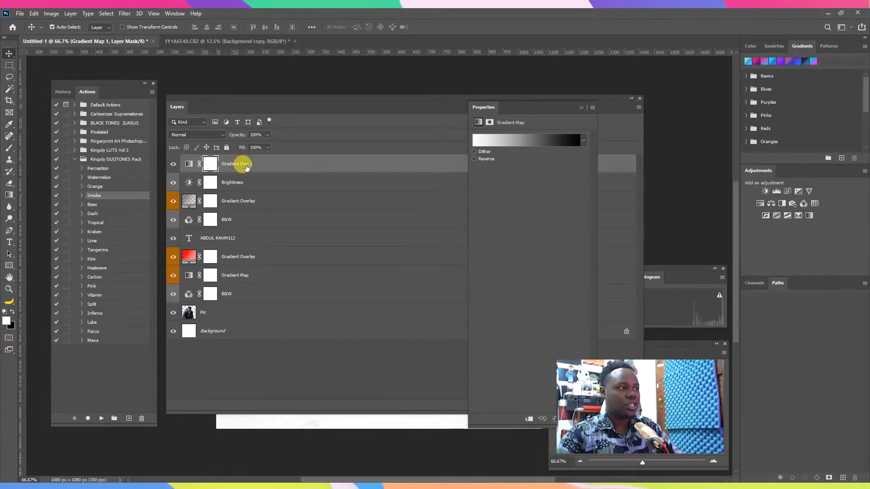
pyautogui.press('Delete')
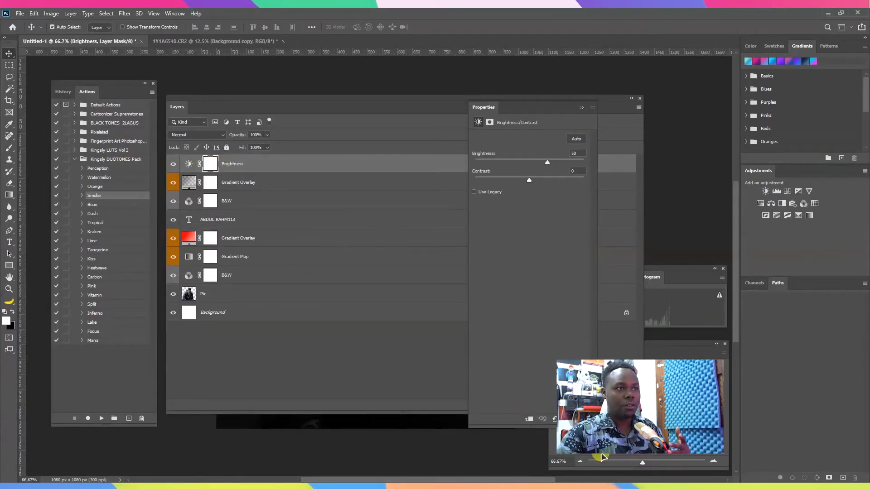
# Step: Move the Properties panel clear of the layer list and add a Selective Color adjustment layer above the Brightness layer
pyautogui.moveTo(561, 110); pyautogui.dragTo(724, 94)
pyautogui.click(594, 404)
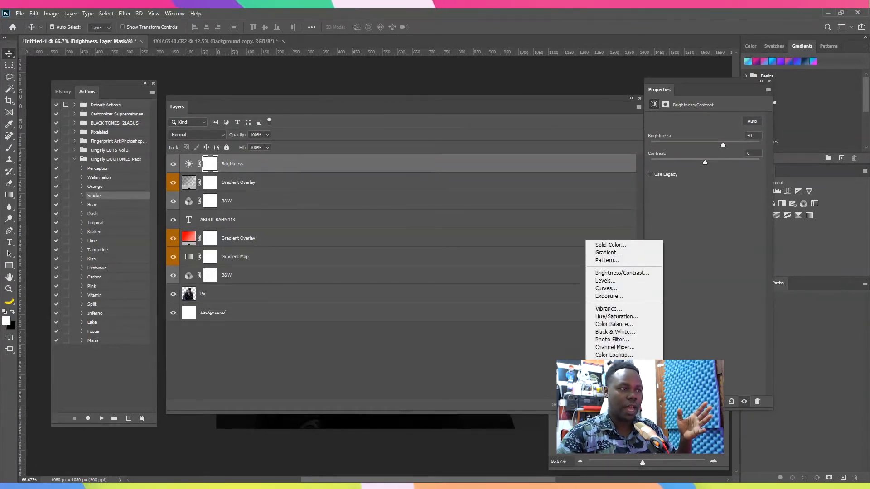
pyautogui.click(612, 398)
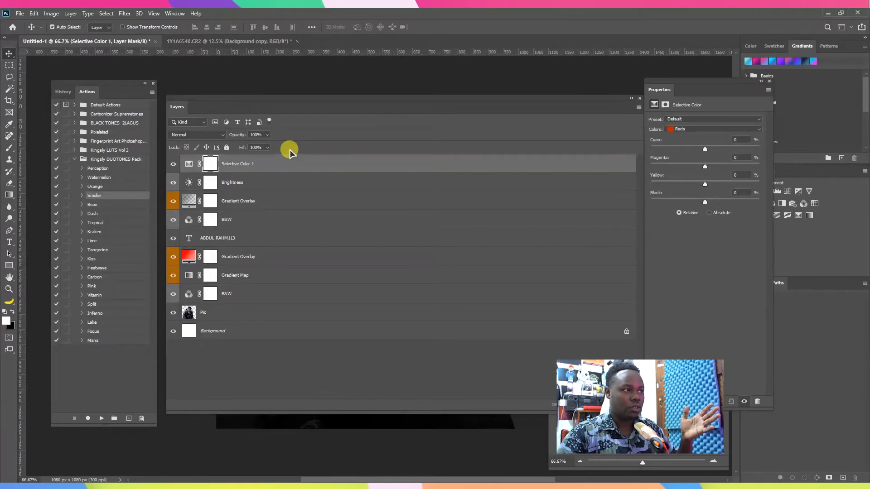